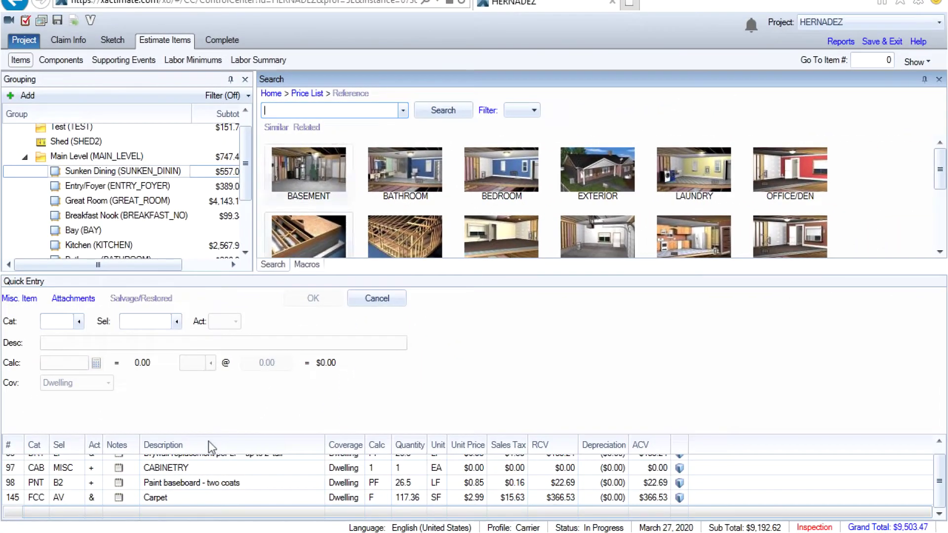
- Load the existing Carpet line item (row 145) into Quick Entry
left_click(17, 500)
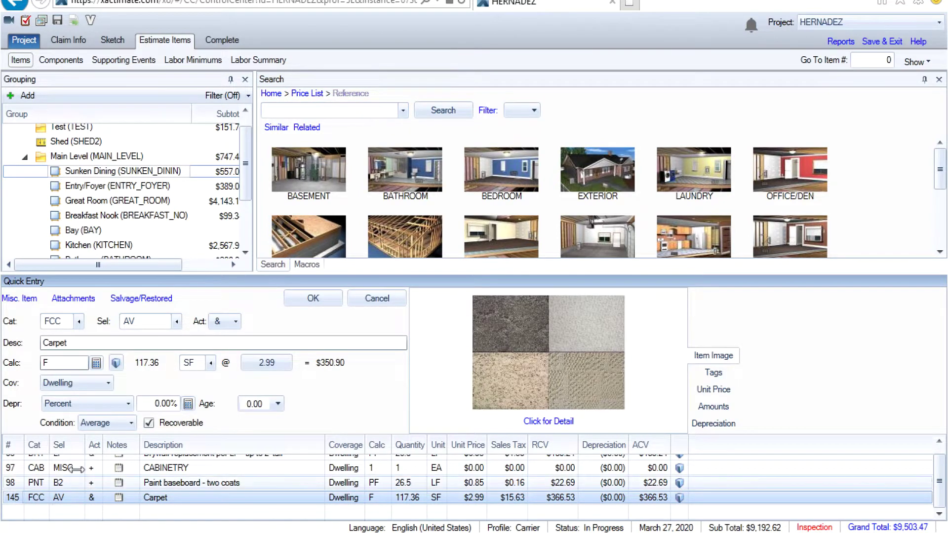
- Add Carpet - High grade at $4.46 per SF from Similar items and select the original Carpet line
left_click(288, 130)
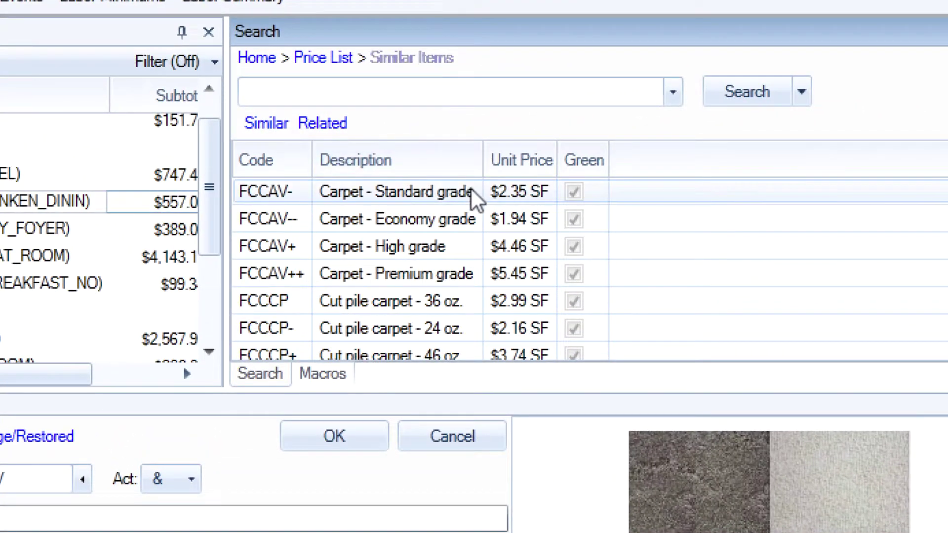
left_click(460, 243)
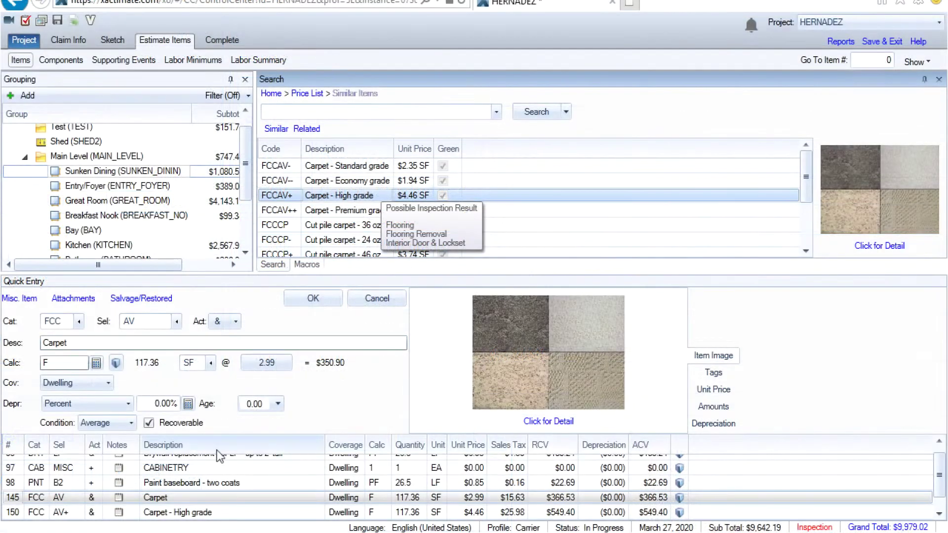
left_click(19, 516)
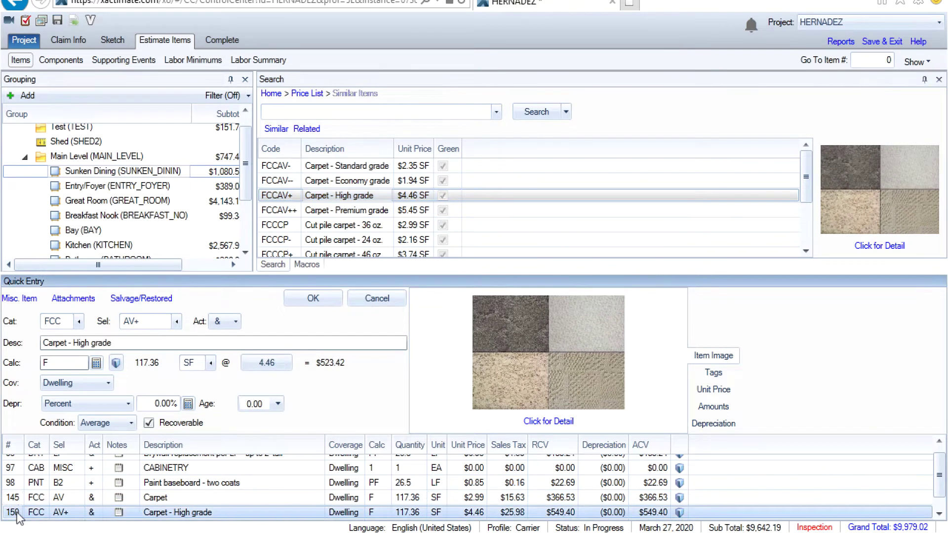
left_click(21, 503)
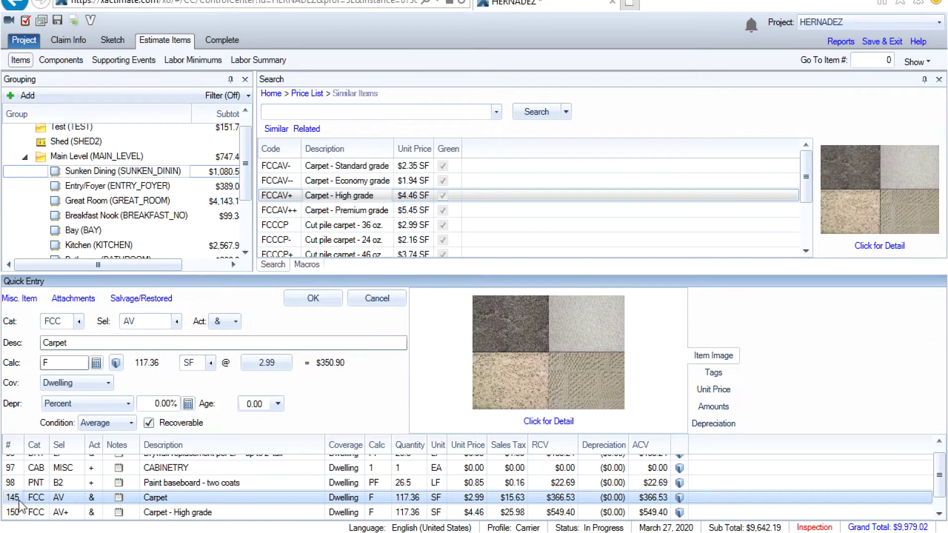
key("Delete")
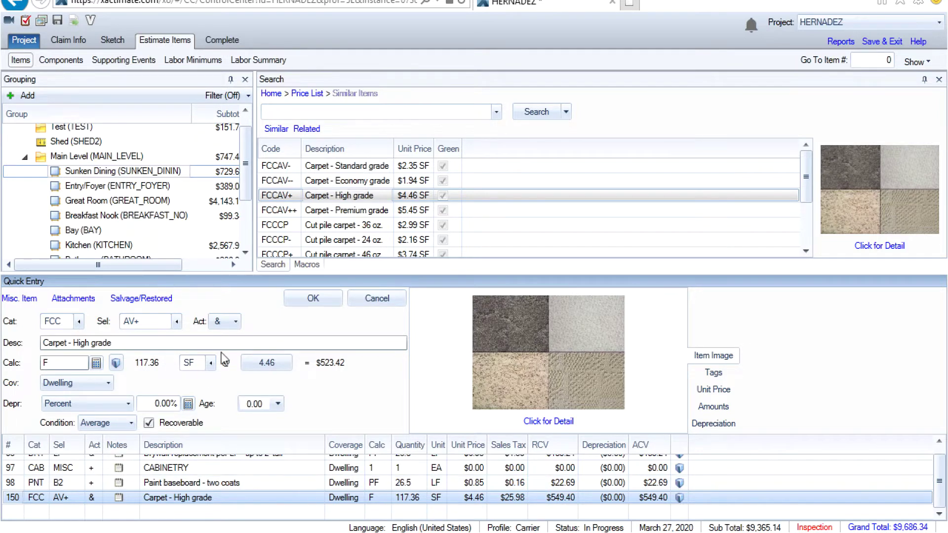
- Add the FCCPAD Carpet pad line at $0.67 per SF from Related items
left_click(306, 130)
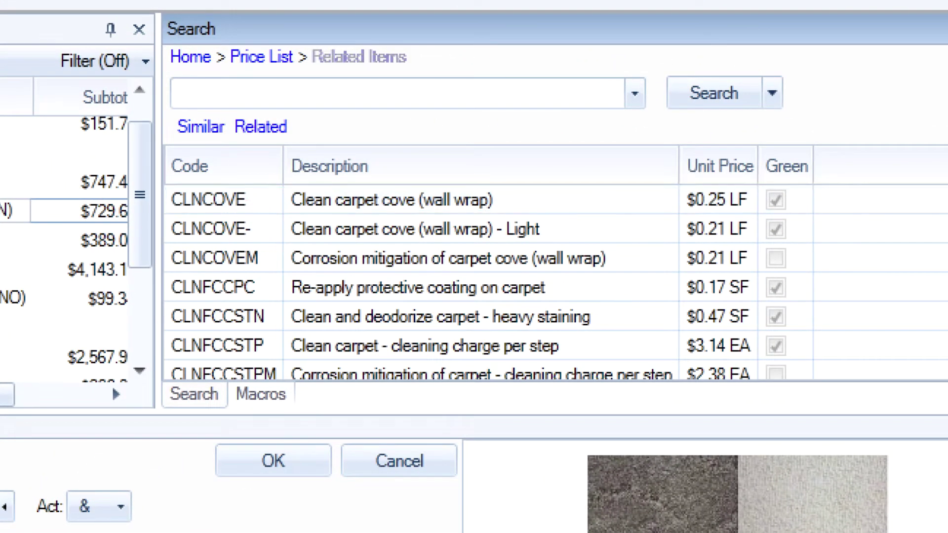
scroll(702, 360, "down", 1)
scroll(702, 359, "down", 2)
scroll(703, 359, "down", 1)
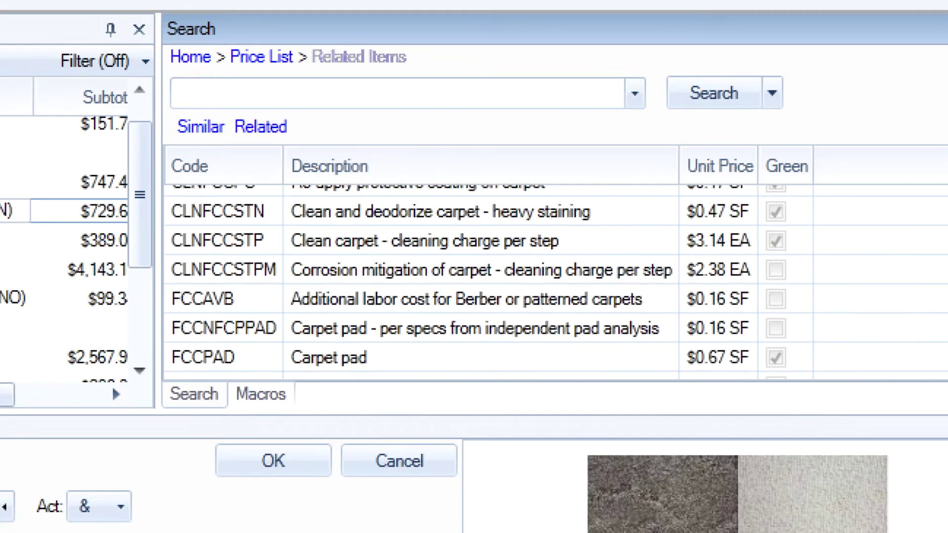
double_click(396, 361)
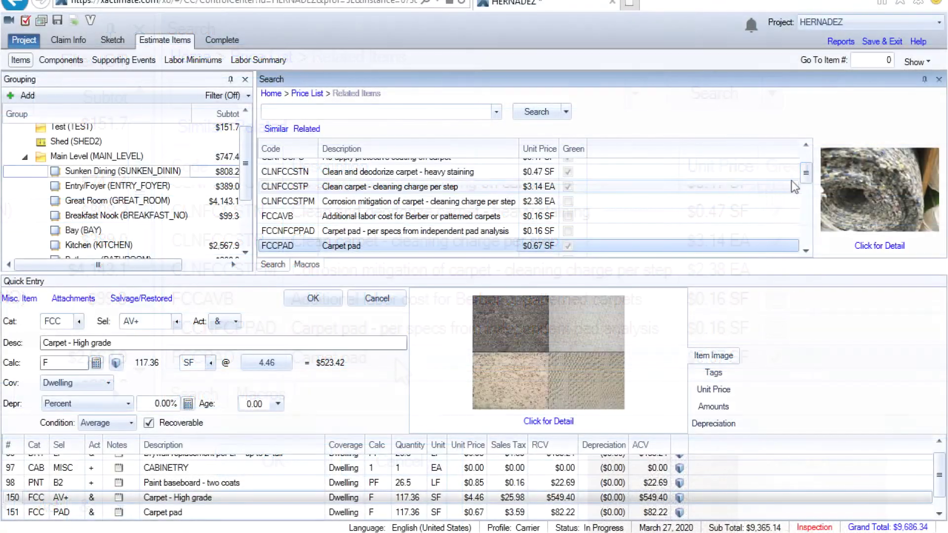
left_click_drag(795, 184, 805, 159)
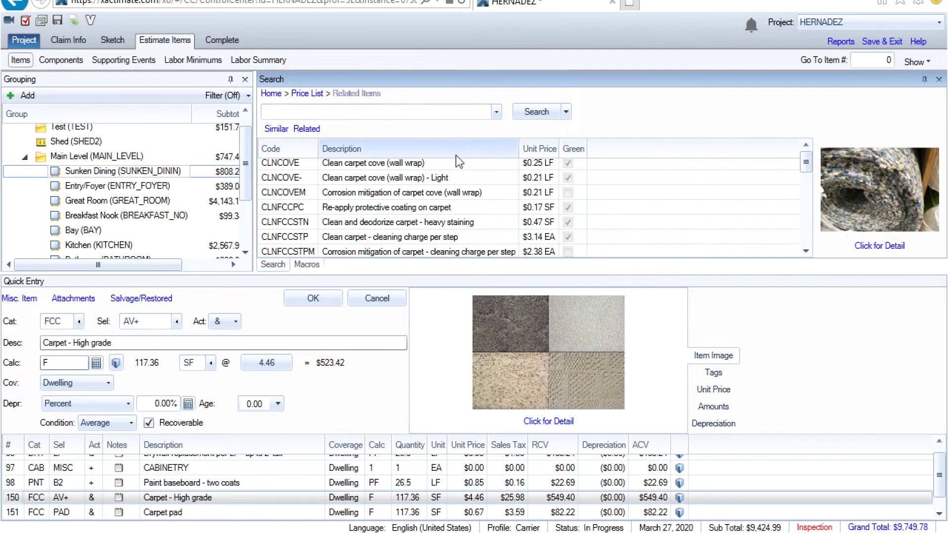